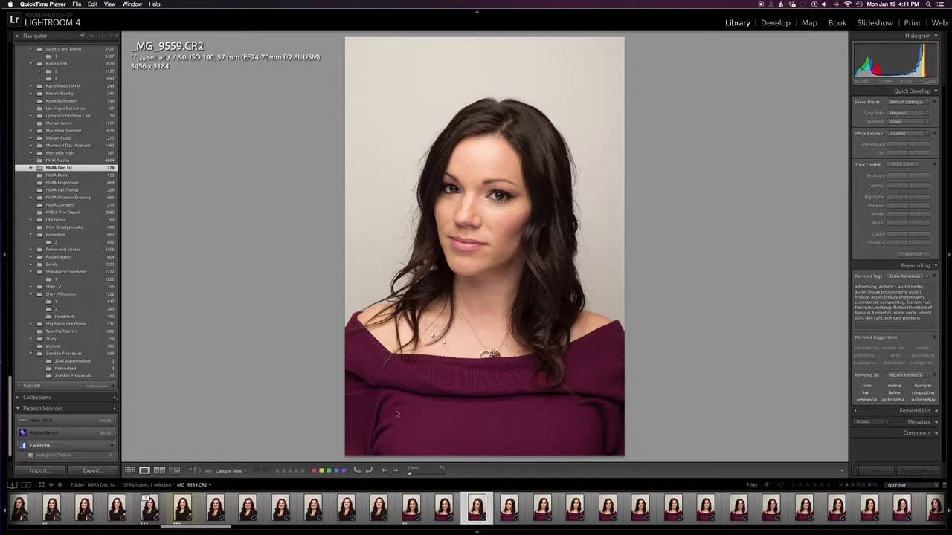
Step: Pick the _MG_9543 headshot from the folder's thumbnail grid and view it enlarged in Loupe
{"action": "left_click", "coordinate": [130, 473]}
{"action": "left_click", "coordinate": [131, 473]}
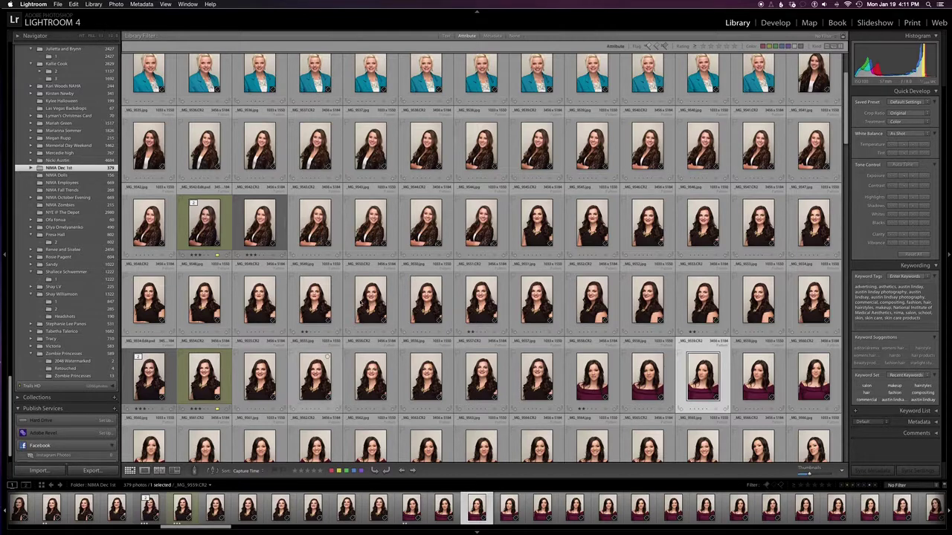
{"action": "left_click", "coordinate": [375, 238]}
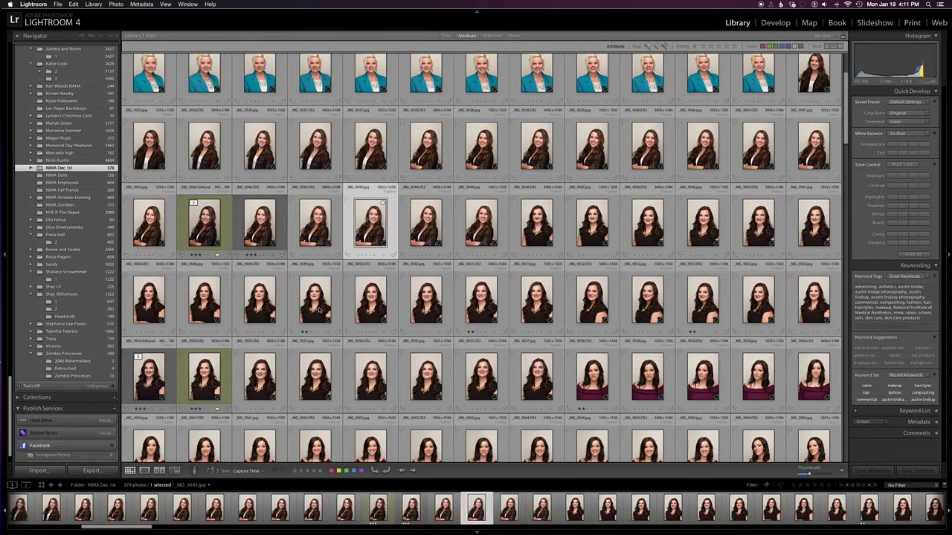
{"action": "left_click", "coordinate": [144, 471]}
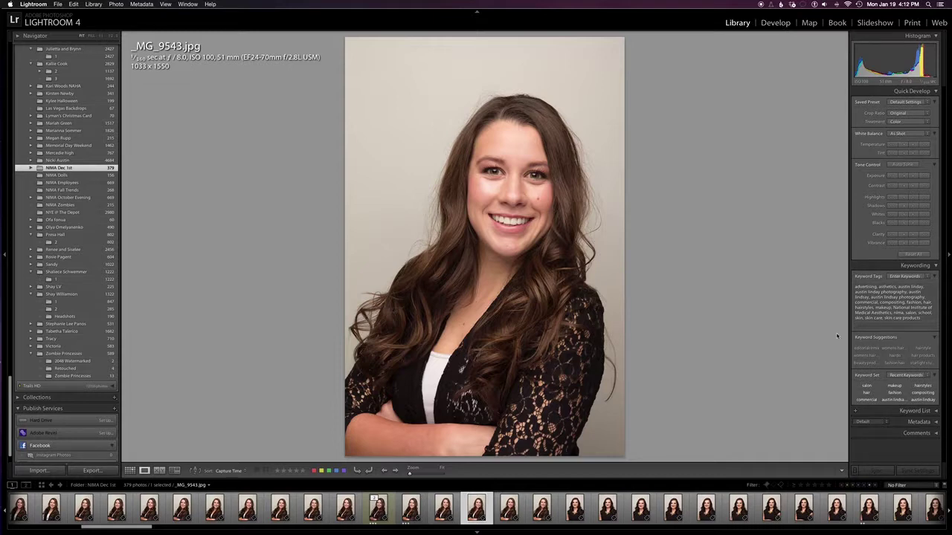
Step: Rate _MG_9543 through _MG_9548 two stars, moving along the filmstrip
{"action": "scroll", "coordinate": [445, 509], "scroll_direction": "down", "scroll_amount": 4}
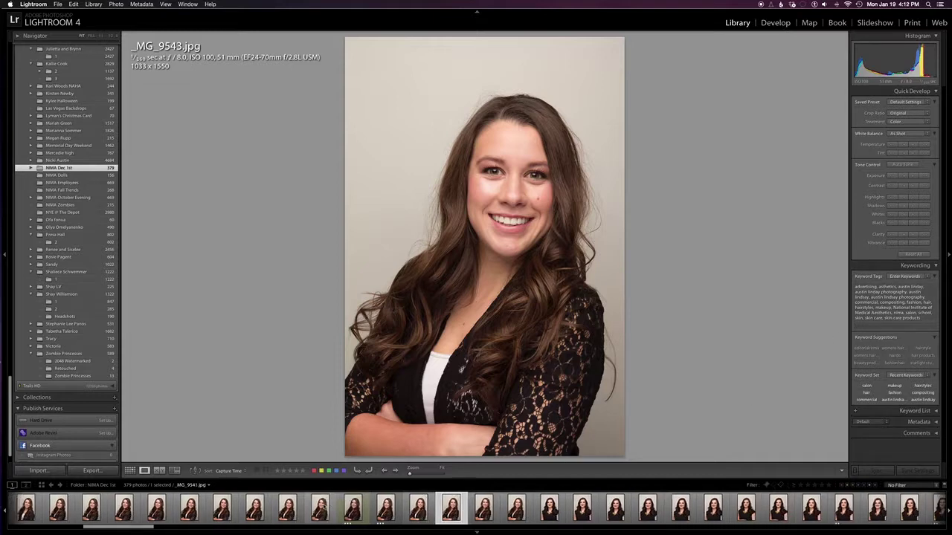
{"action": "key", "text": "2"}
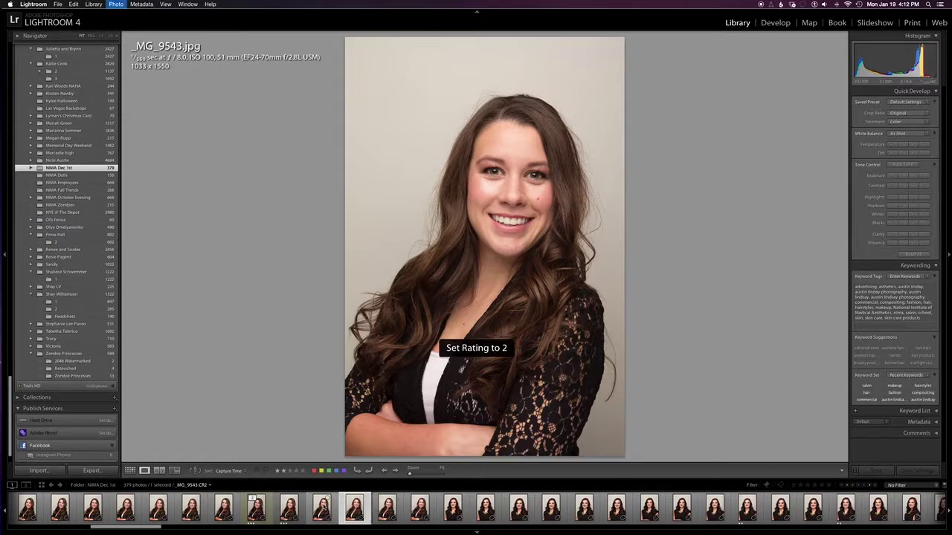
{"action": "key", "text": "Right"}
{"action": "key", "text": "2"}
{"action": "key", "text": "Right"}
{"action": "key", "text": "Right"}
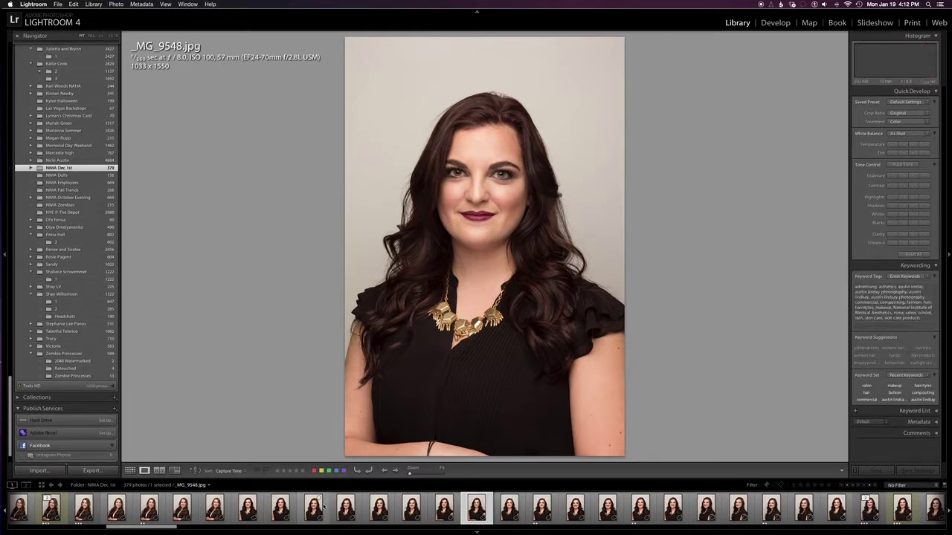
{"action": "key", "text": "2"}
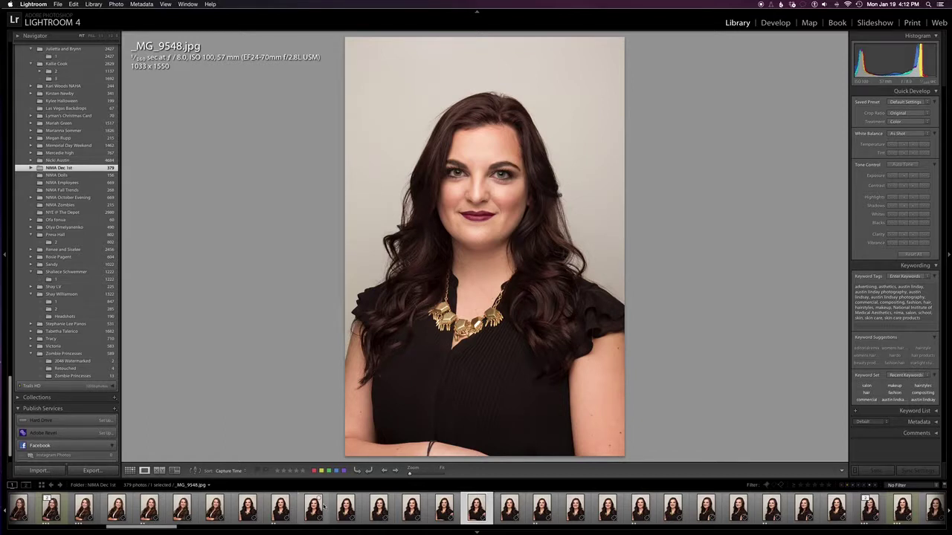
Step: Advance past the next photos and filter the filmstrip to one star and higher
{"action": "key", "text": "Right"}
{"action": "key", "text": "Right"}
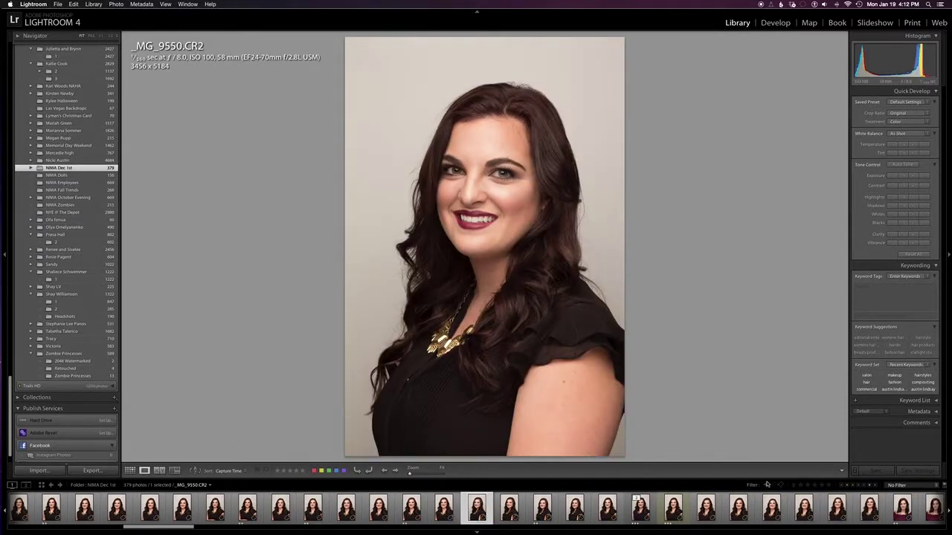
{"action": "key", "text": "Right"}
{"action": "key", "text": "Right"}
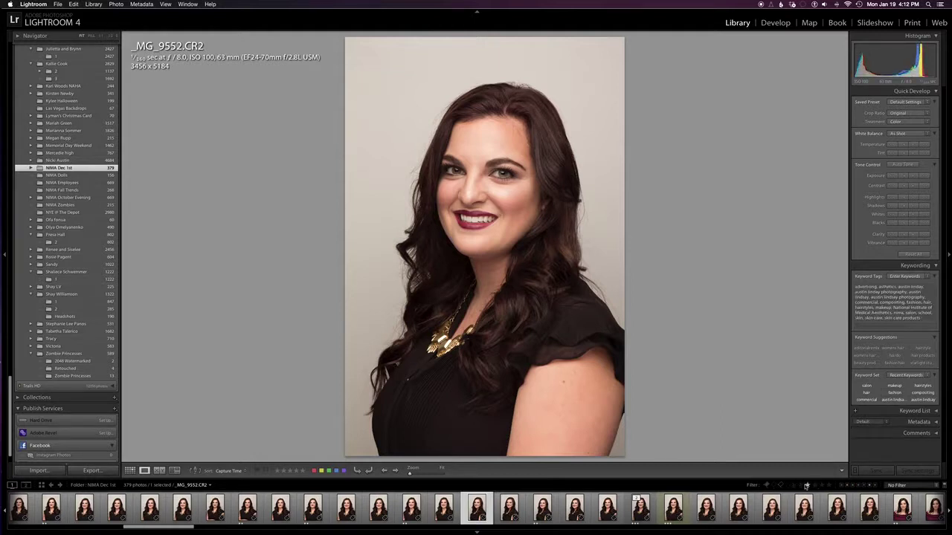
{"action": "left_click", "coordinate": [802, 485]}
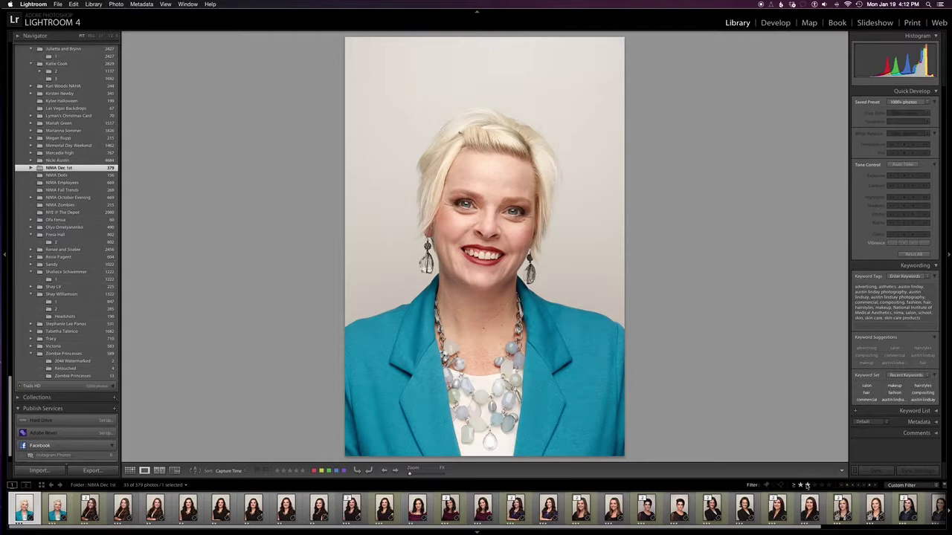
Step: Set the rating filter to 'Rating is equal to' two stars, leaving 7 of 379 photos
{"action": "left_click", "coordinate": [804, 486]}
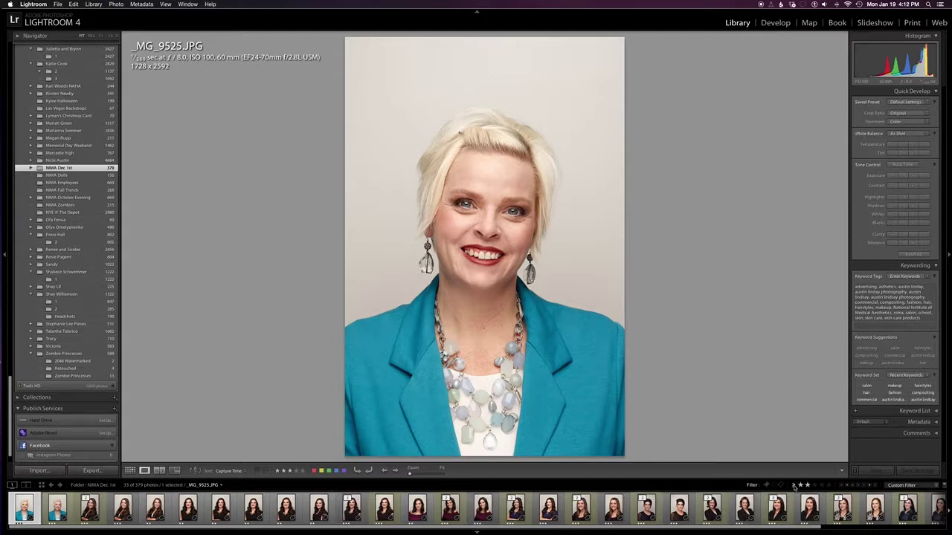
{"action": "left_click", "coordinate": [793, 487]}
{"action": "left_click", "coordinate": [799, 504]}
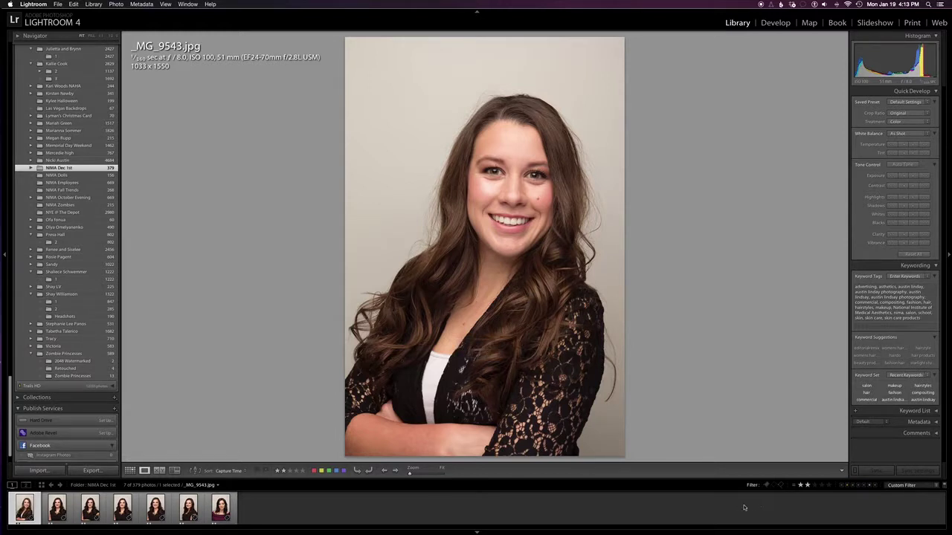
{"action": "left_click", "coordinate": [793, 486]}
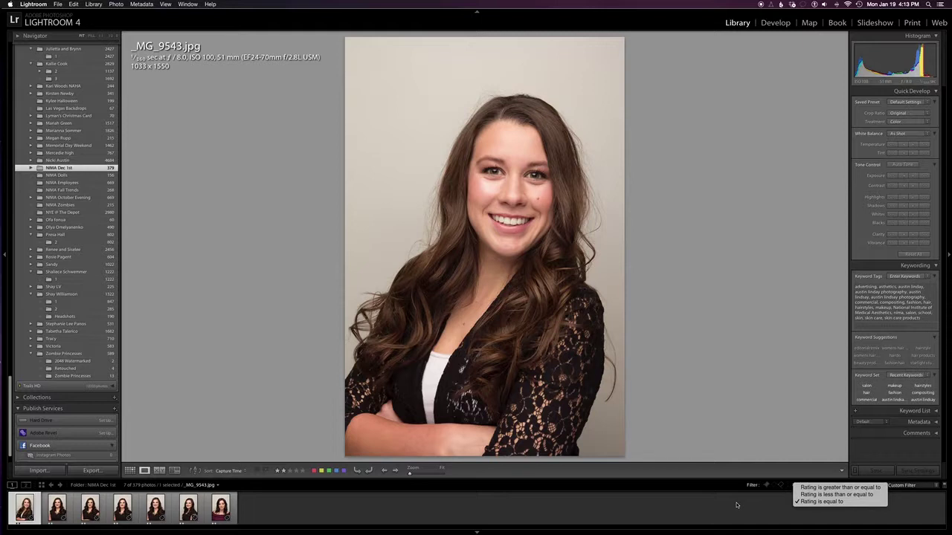
{"action": "left_click", "coordinate": [818, 488]}
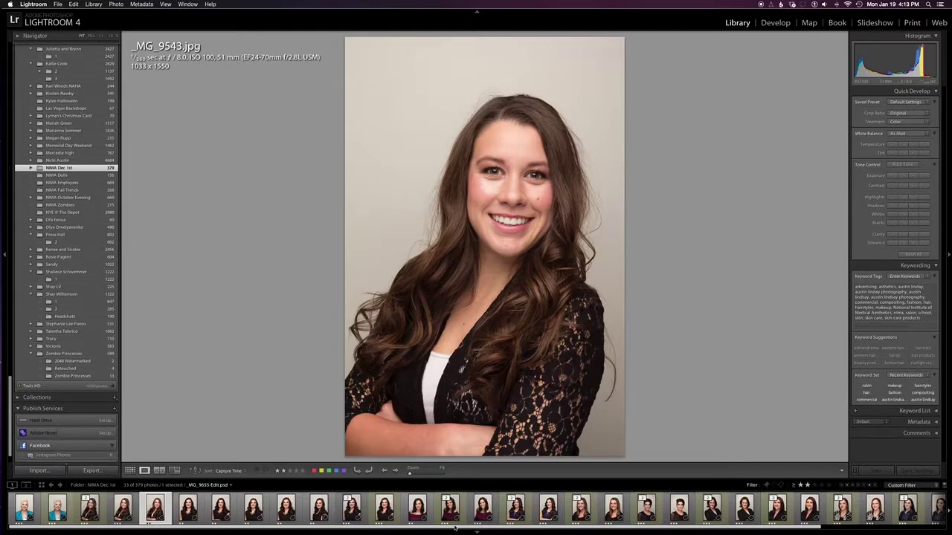
{"action": "scroll", "coordinate": [724, 507], "scroll_direction": "down", "scroll_amount": 5}
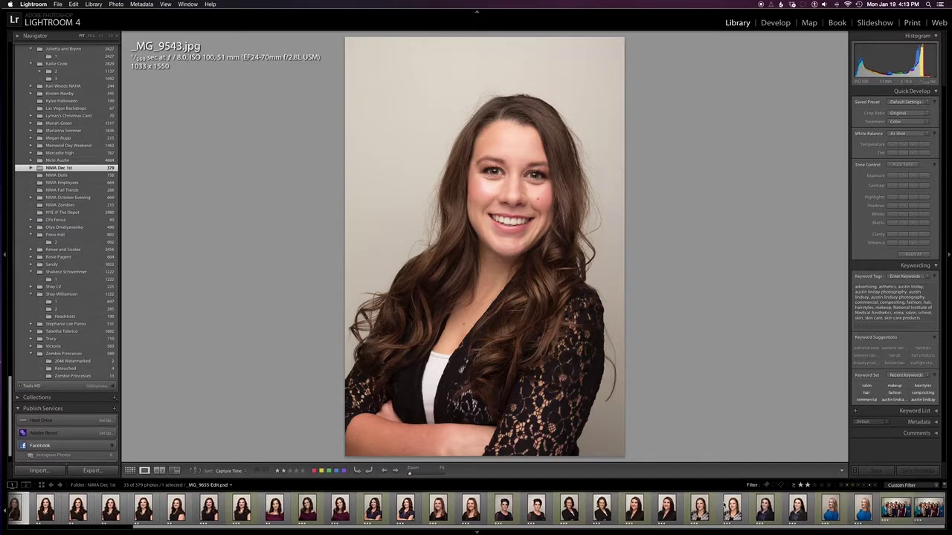
{"action": "left_click", "coordinate": [794, 485]}
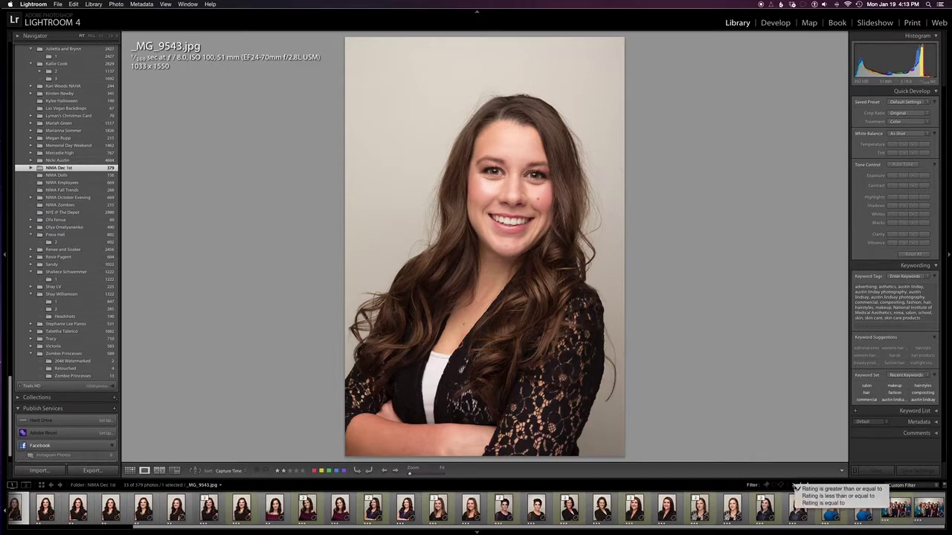
{"action": "left_click", "coordinate": [803, 504]}
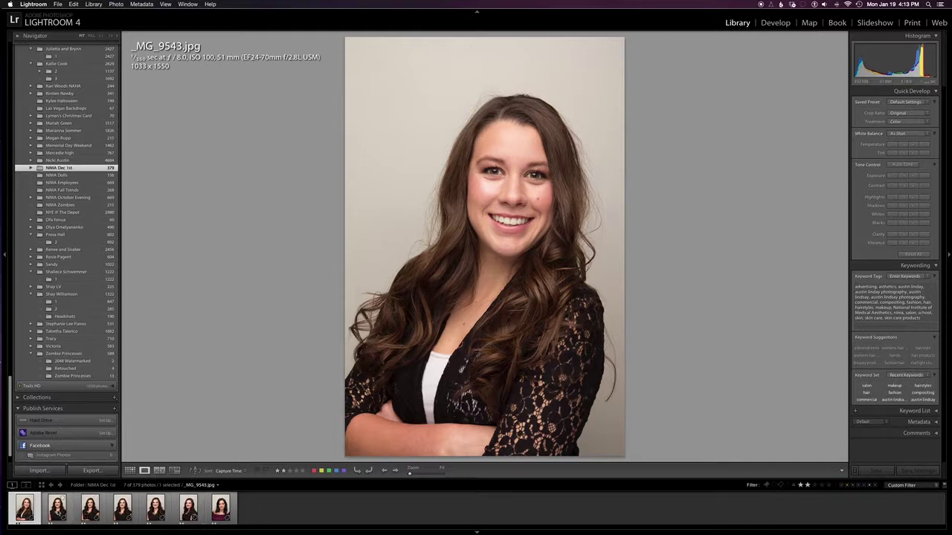
Step: Select _MG_9545 as the main photo plus two other two-star headshots in the filmstrip
{"action": "left_click", "coordinate": [58, 508]}
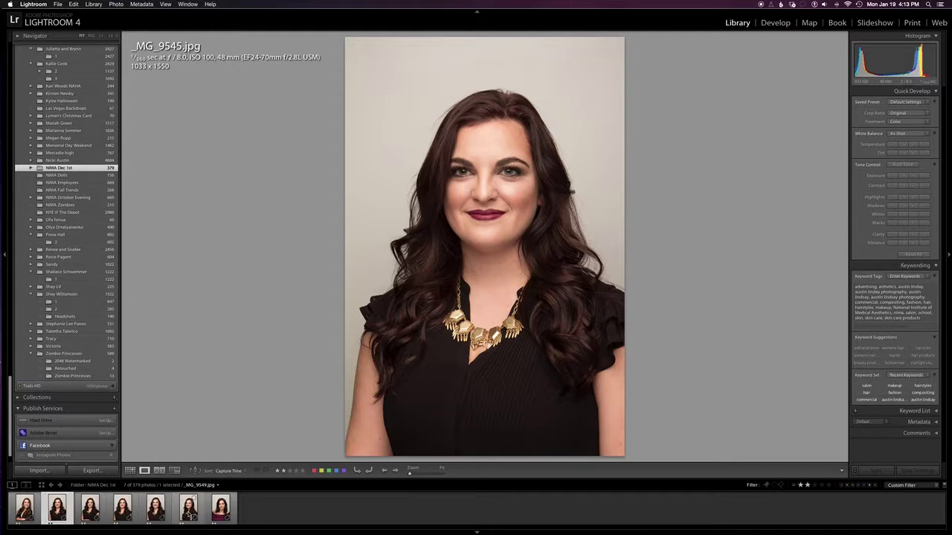
{"action": "left_click", "coordinate": [188, 510], "text": "shift"}
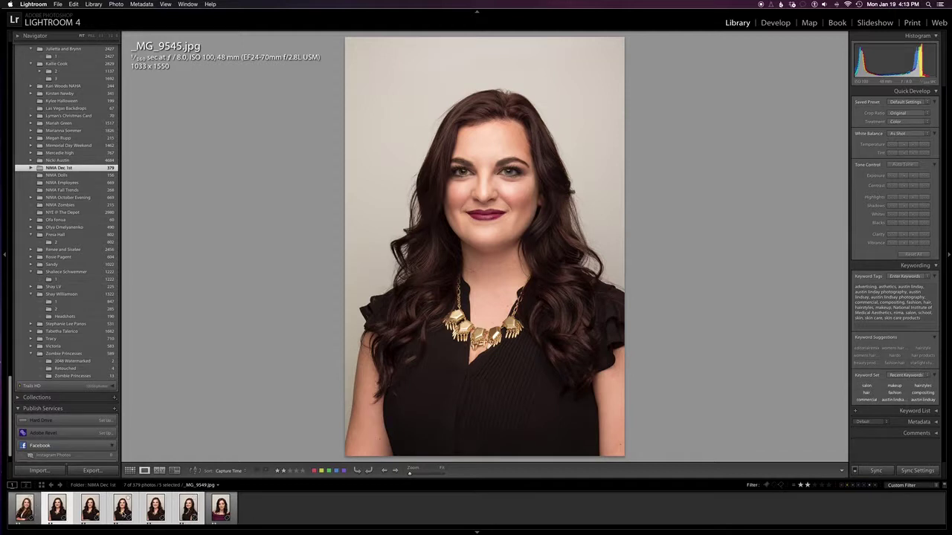
{"action": "left_click", "coordinate": [125, 511], "text": "super"}
{"action": "left_click", "coordinate": [188, 511], "text": "super"}
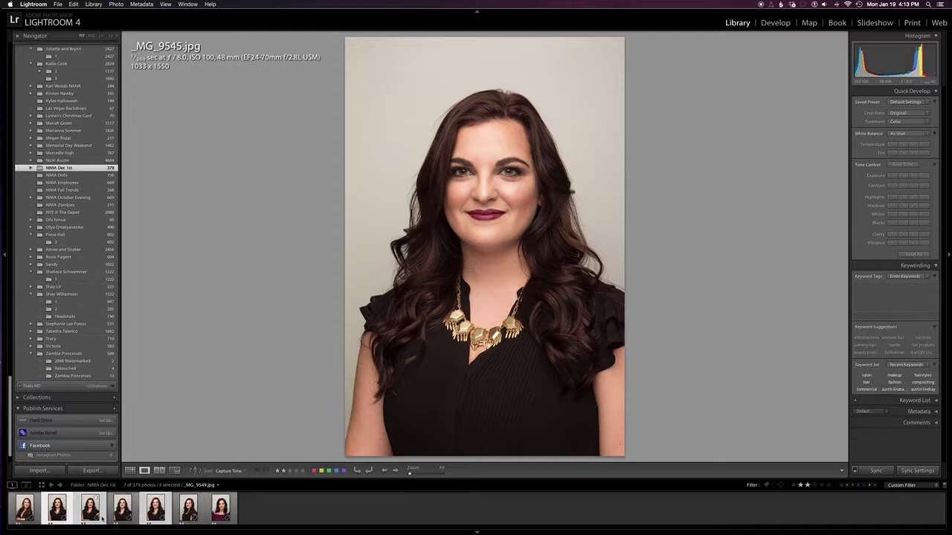
{"action": "left_click", "coordinate": [90, 512], "text": "super"}
{"action": "left_click", "coordinate": [132, 512], "text": "super"}
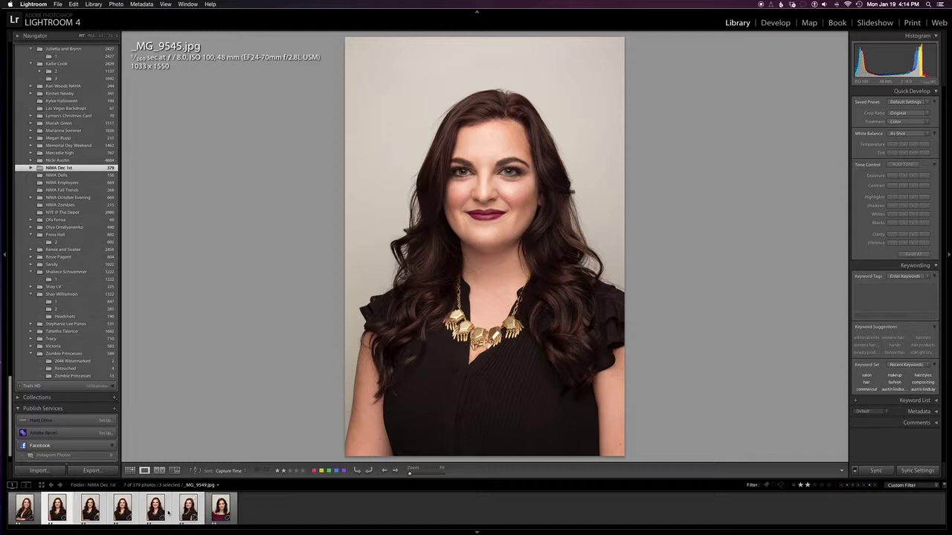
Step: In Develop, set exposure to −0.86 and sample white balance from the grey backdrop
{"action": "left_click", "coordinate": [781, 25]}
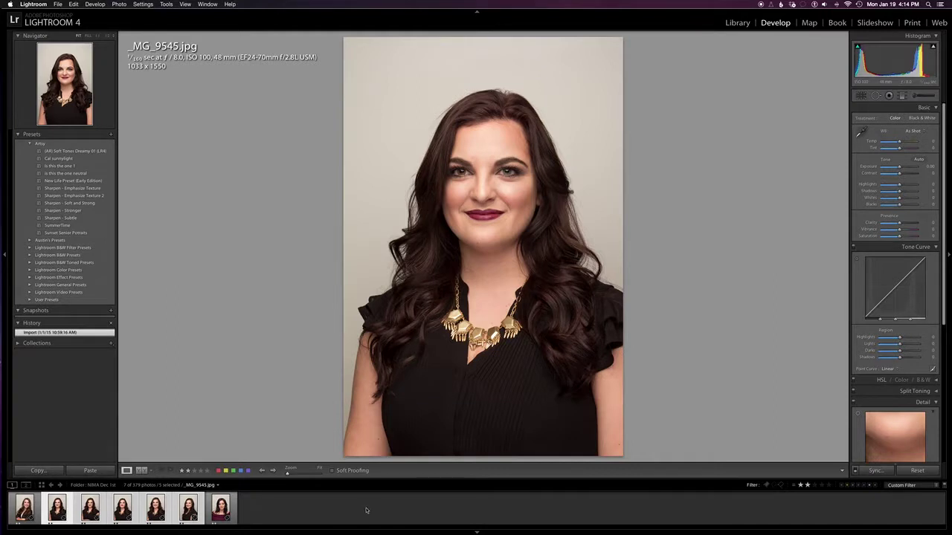
{"action": "left_click_drag", "start_coordinate": [899, 170], "coordinate": [896, 170]}
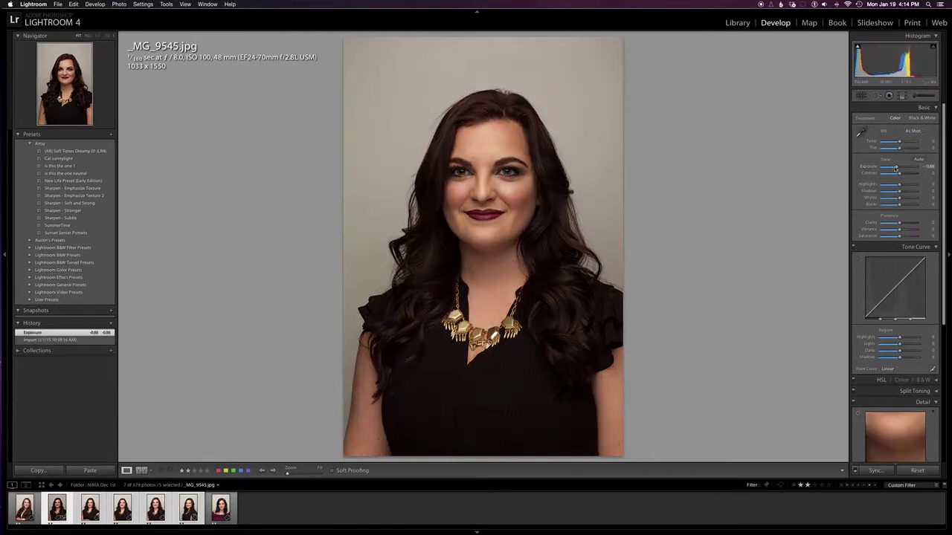
{"action": "left_click", "coordinate": [861, 132]}
{"action": "left_click", "coordinate": [579, 81]}
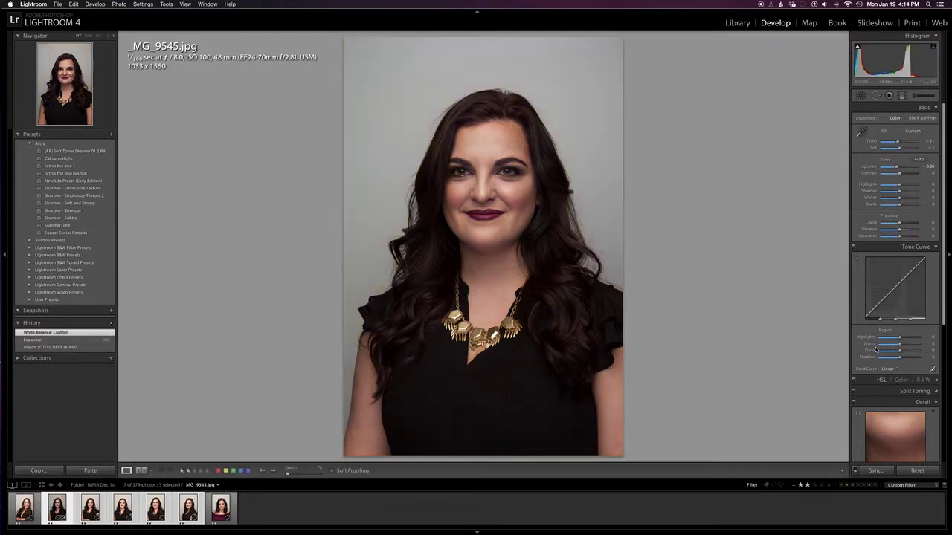
Step: Raise the Detail sharpening amount to 46, previewing the lips
{"action": "scroll", "coordinate": [889, 386], "scroll_direction": "down", "scroll_amount": 3}
{"action": "left_click_drag", "start_coordinate": [889, 386], "coordinate": [890, 425]}
{"action": "left_click_drag", "start_coordinate": [882, 445], "coordinate": [892, 448]}
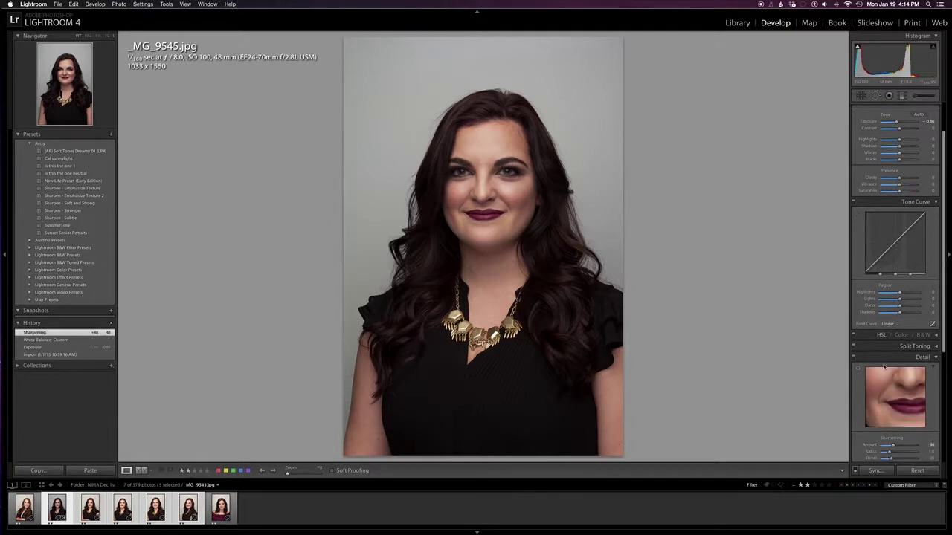
{"action": "scroll", "coordinate": [883, 350], "scroll_direction": "down", "scroll_amount": 10}
Step: Set the Highlight Priority Post-Crop Vignetting amount to −55
{"action": "left_click_drag", "start_coordinate": [899, 391], "coordinate": [890, 392]}
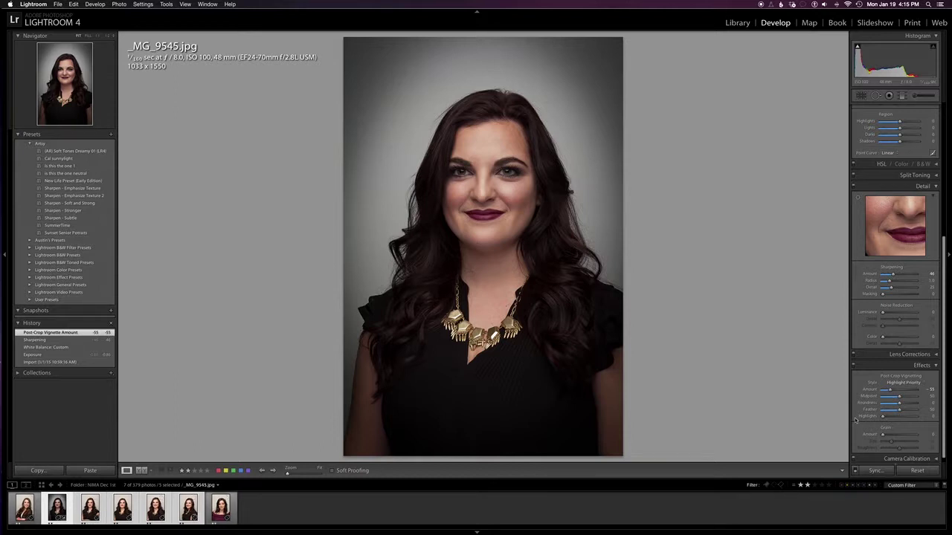
Step: Synchronize all settings, with Sharpening ticked, from _MG_9545 to the selected headshots
{"action": "left_click", "coordinate": [875, 471]}
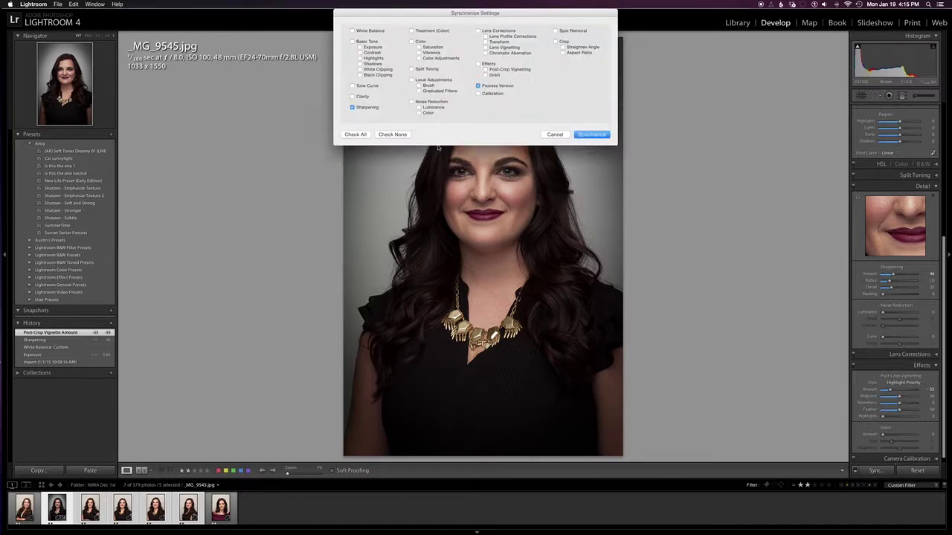
{"action": "left_click", "coordinate": [355, 134]}
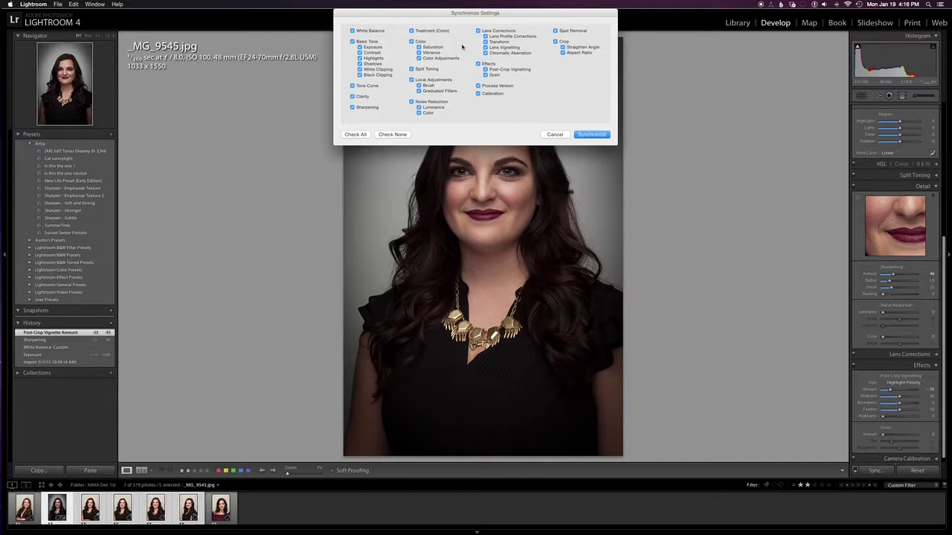
{"action": "left_click", "coordinate": [353, 107]}
{"action": "left_click", "coordinate": [352, 107]}
{"action": "left_click", "coordinate": [352, 108]}
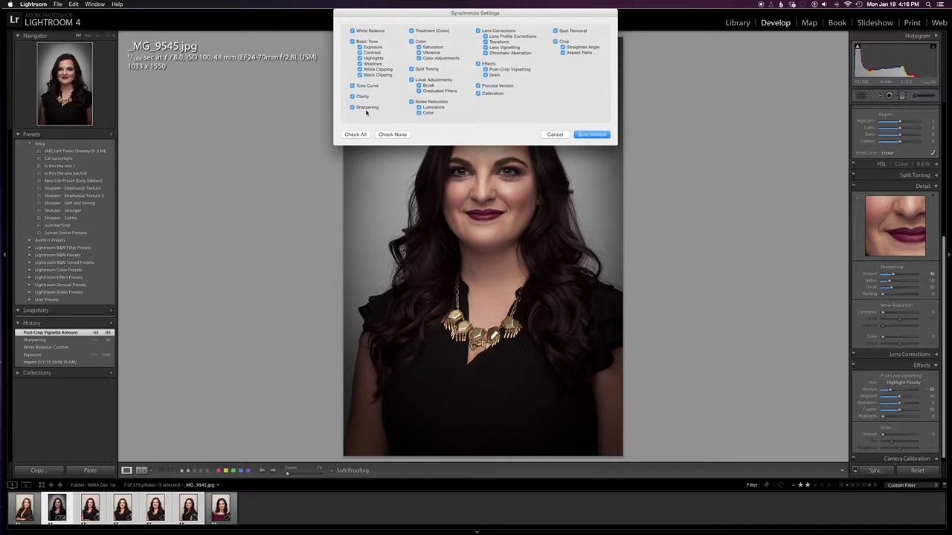
{"action": "left_click", "coordinate": [607, 136]}
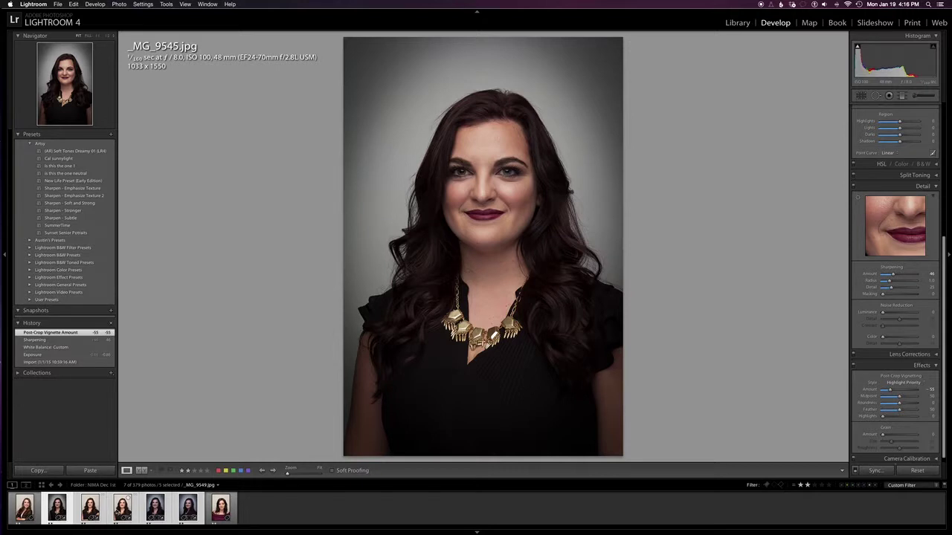
Step: View _MG_9548 and _MG_9549 to check they show the −55 vignette and other synced edits
{"action": "left_click", "coordinate": [89, 508]}
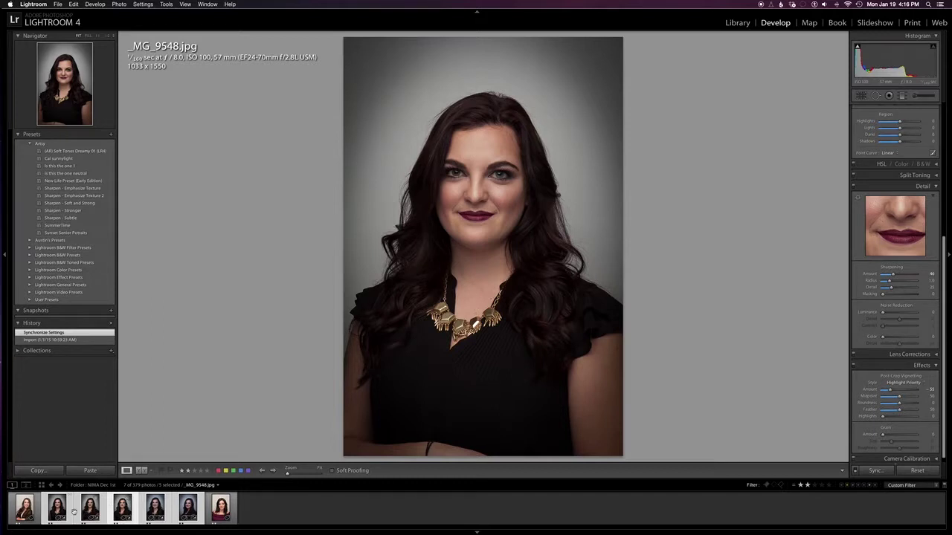
{"action": "left_click", "coordinate": [67, 514]}
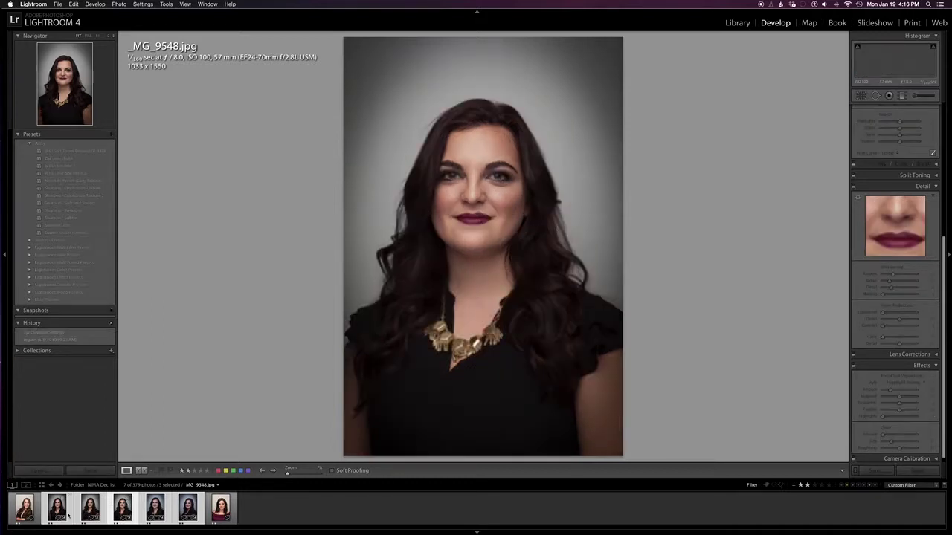